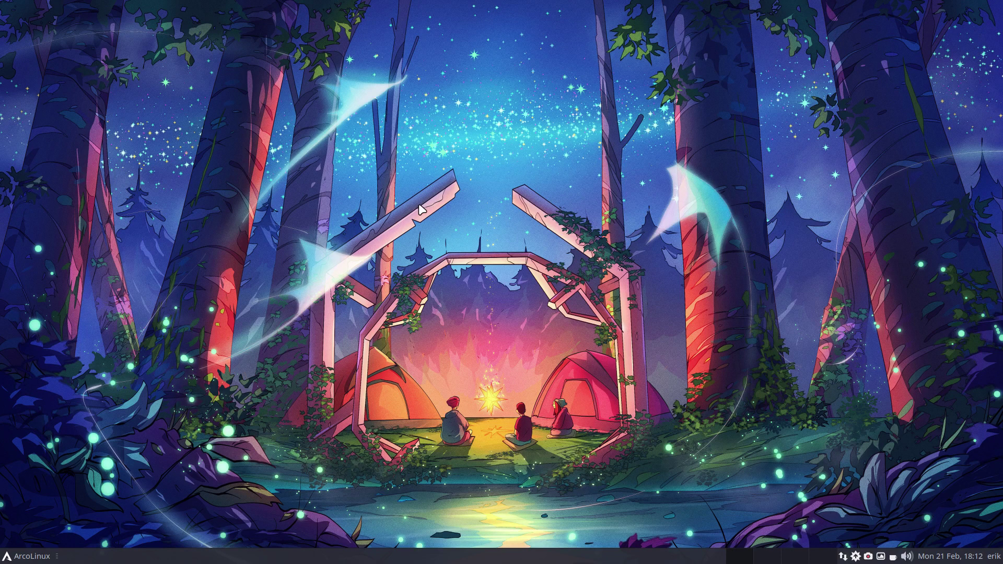
# Step: Open Thunar on the home folder, move it up, hide dotfiles, and zoom icons in and back out
pyautogui.press('super+e')
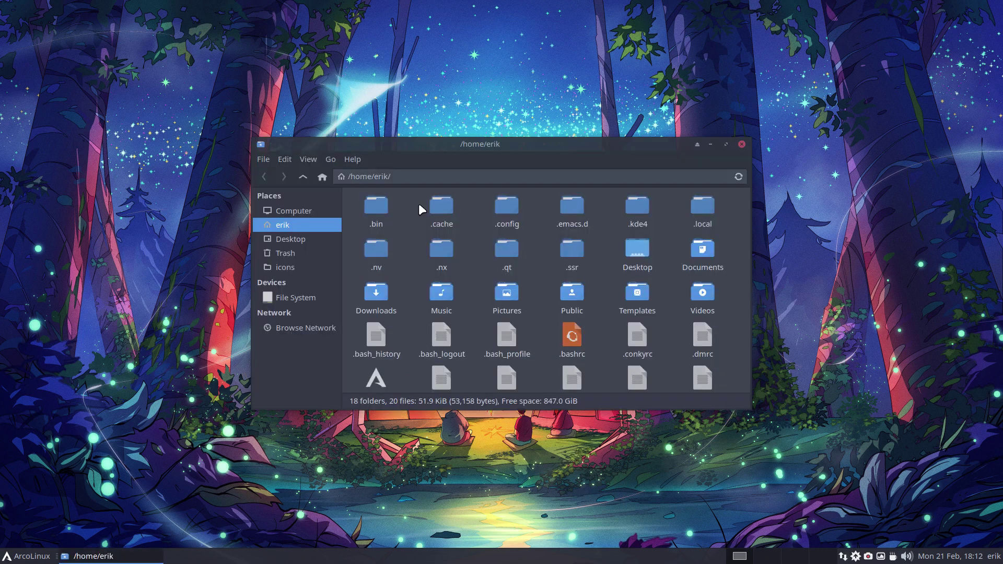
pyautogui.moveTo(469, 142); pyautogui.dragTo(441, 65)
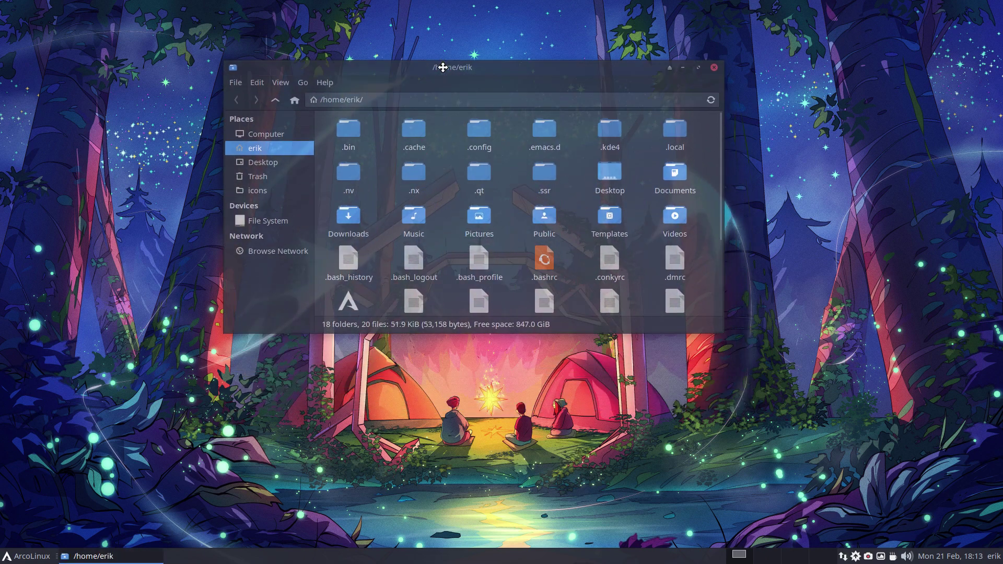
pyautogui.hotkey('ctrl', 'h')
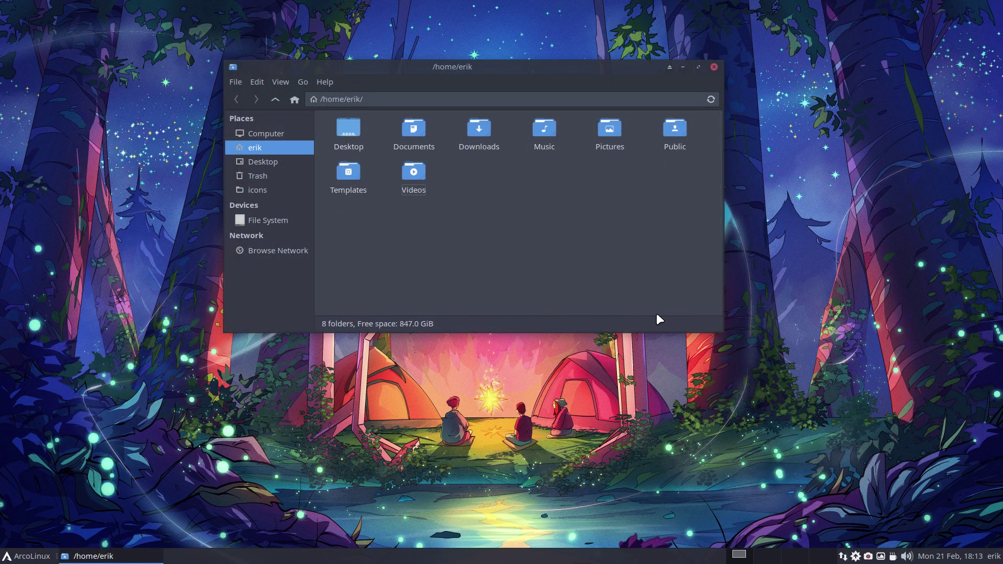
pyautogui.hotkey('ctrl', '+')
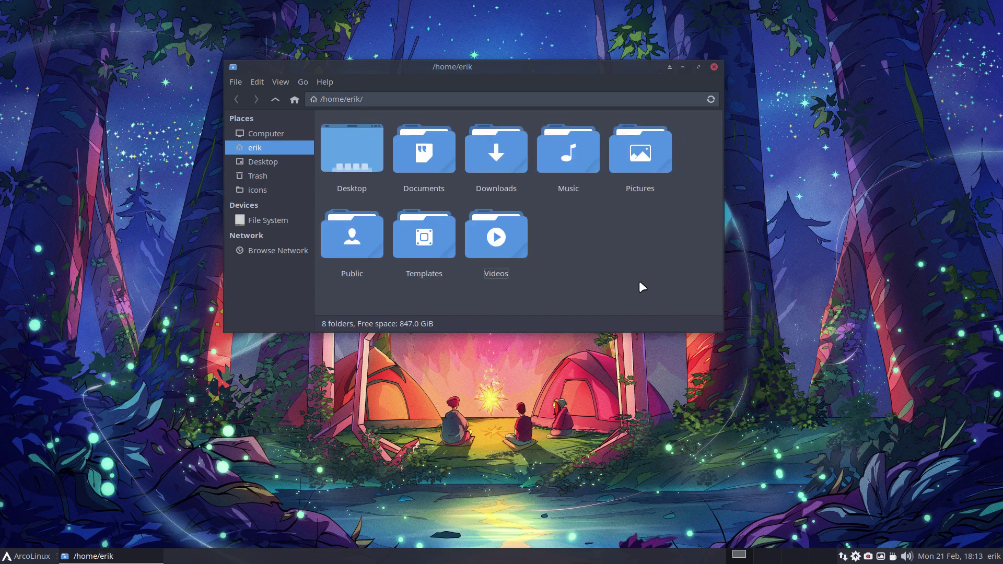
pyautogui.hotkey('ctrl', '+')
pyautogui.hotkey('ctrl', '-')
pyautogui.hotkey('ctrl', '-')
pyautogui.hotkey('ctrl', '-')
pyautogui.hotkey('ctrl', '-')
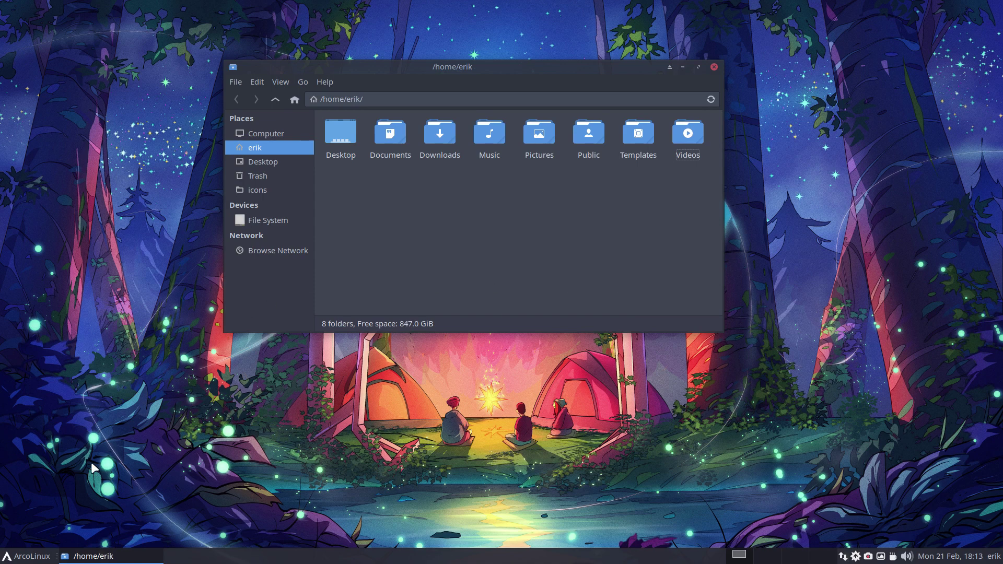
# Step: Launch a second Thunar window from the Whisker menu and close the htop task manager
pyautogui.click(27, 556)
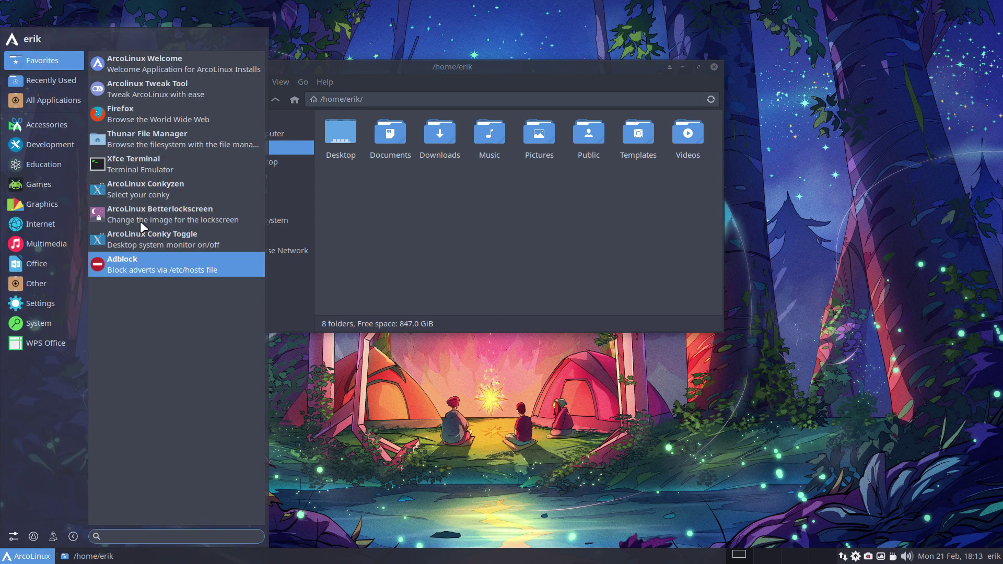
pyautogui.moveTo(237, 28); pyautogui.dragTo(219, 180)
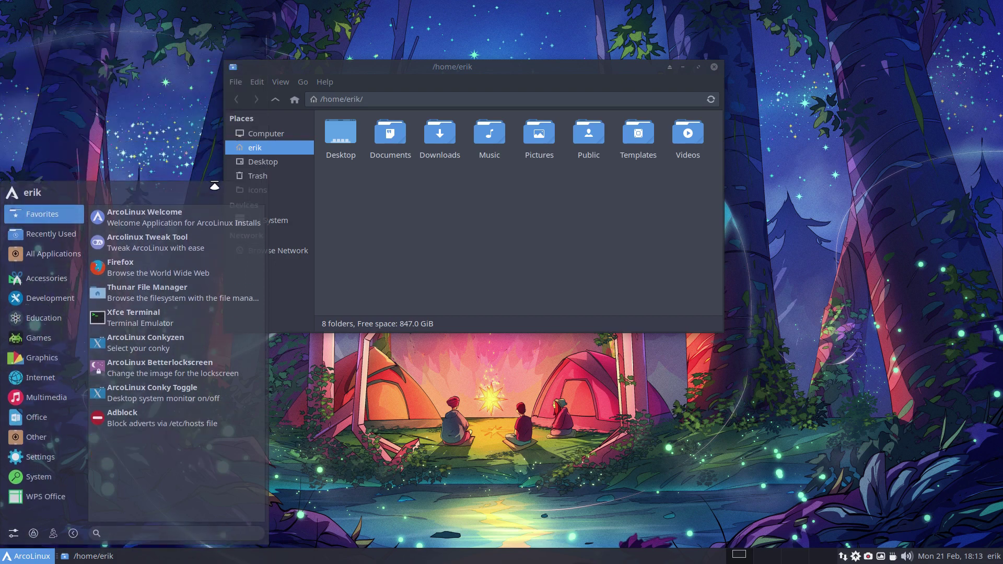
pyautogui.click(132, 292)
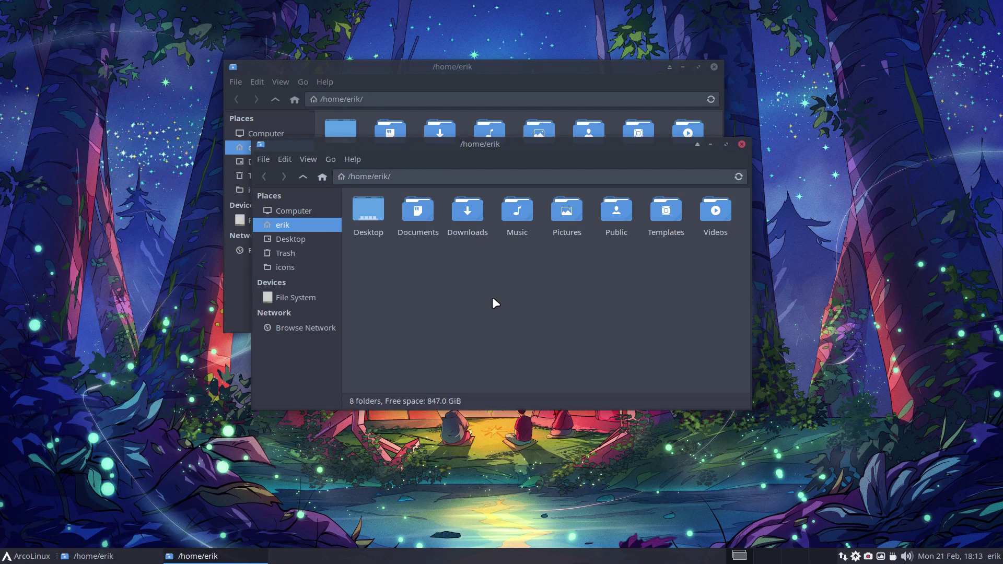
pyautogui.hotkey('ctrl', 'shift', 'Escape')
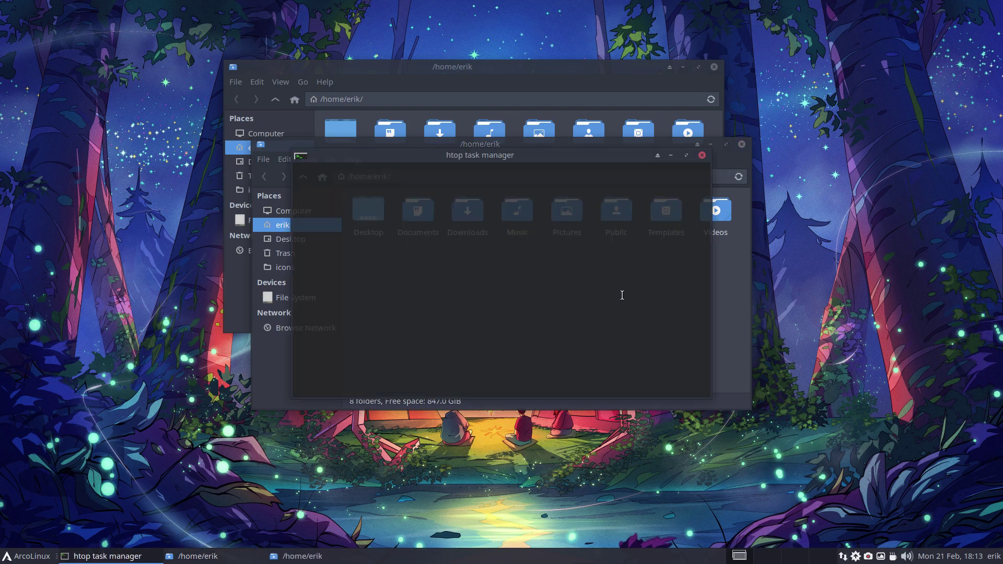
pyautogui.click(703, 154)
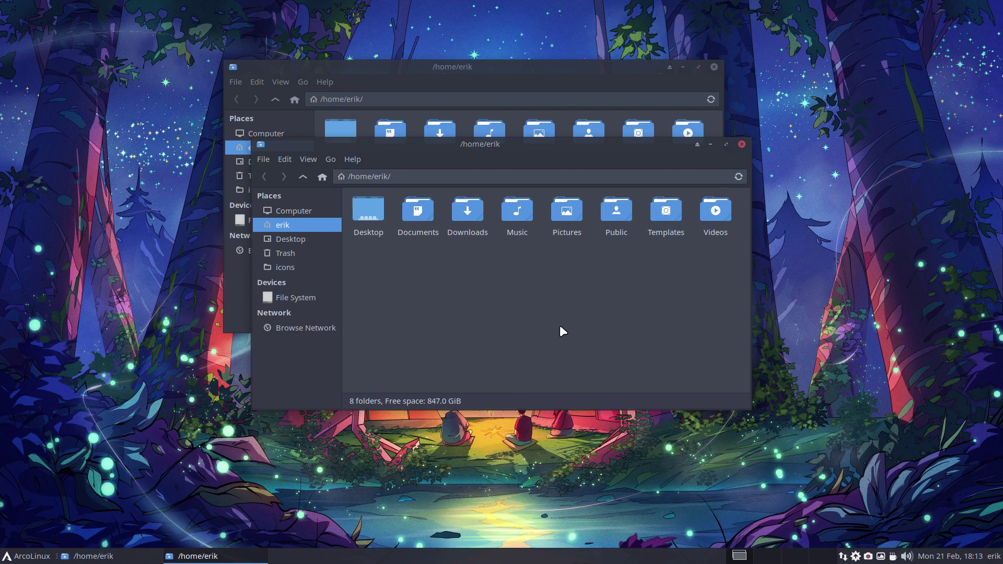
# Step: Show hidden files, browse the .config folder, then close its window
pyautogui.hotkey('ctrl', 'h')
pyautogui.scroll(-2, 574, 322)
pyautogui.scroll(-2, 574, 321)
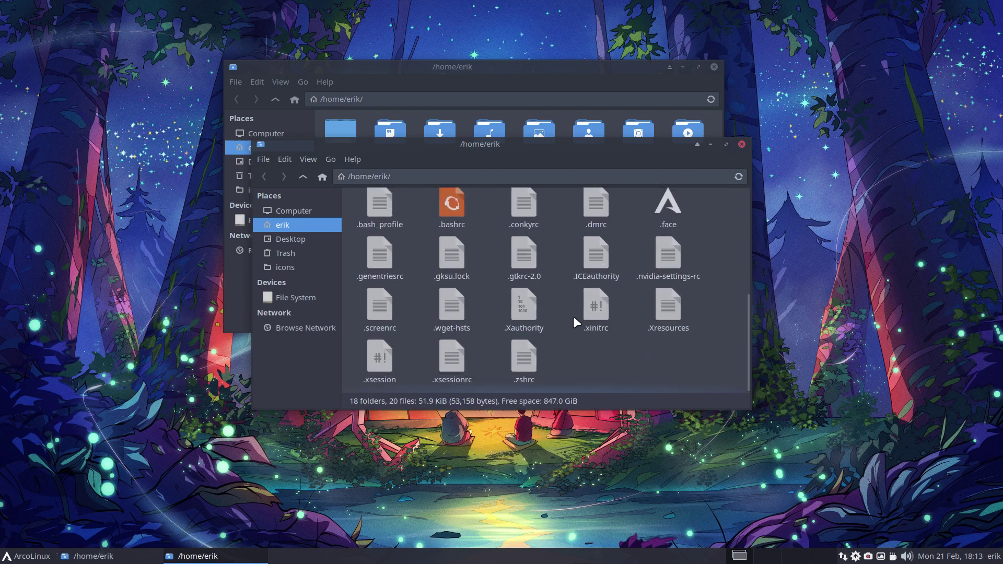
pyautogui.scroll(3, 574, 322)
pyautogui.scroll(1, 553, 247)
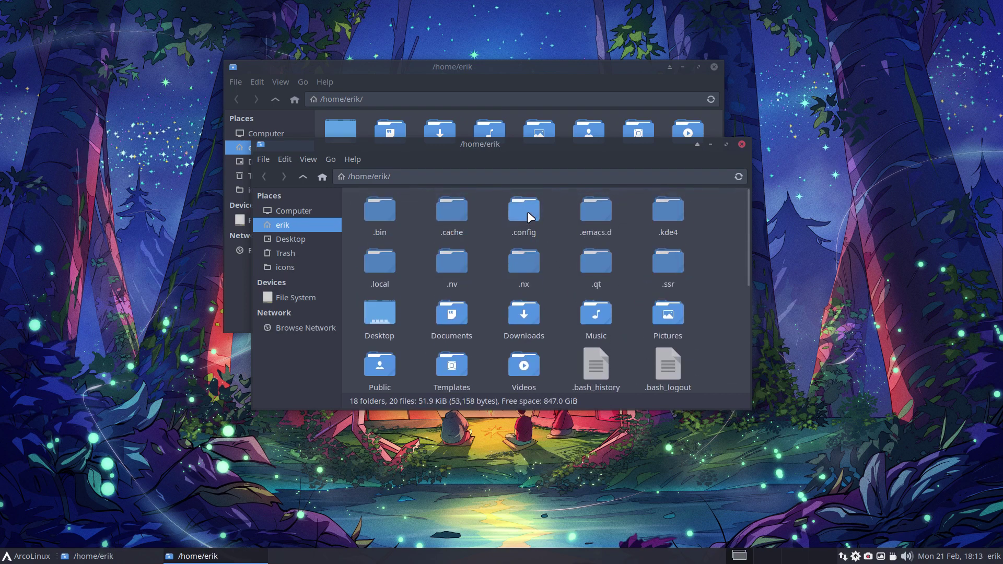
pyautogui.doubleClick(527, 211)
pyautogui.scroll(-3, 529, 243)
pyautogui.scroll(-3, 528, 290)
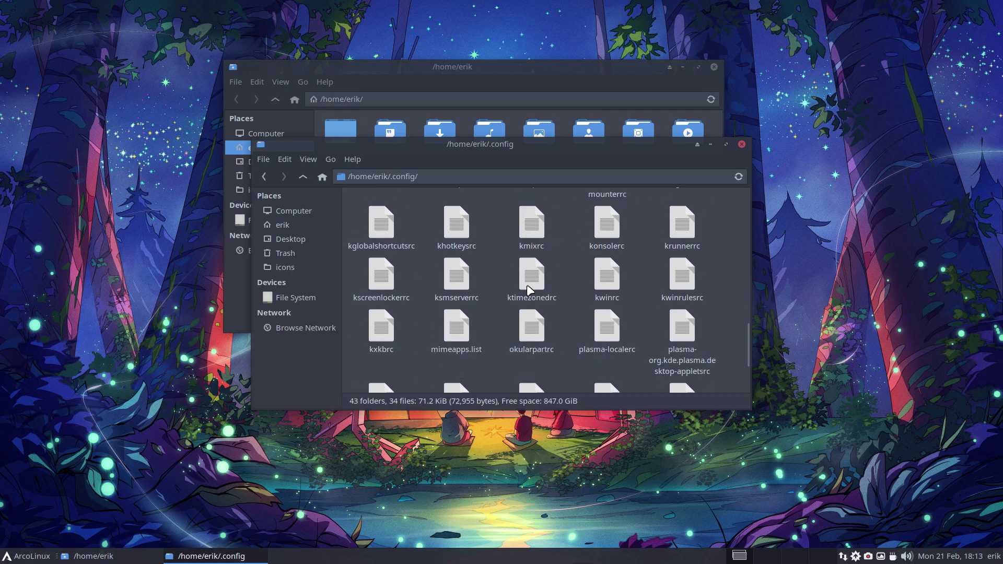
pyautogui.scroll(-3, 528, 290)
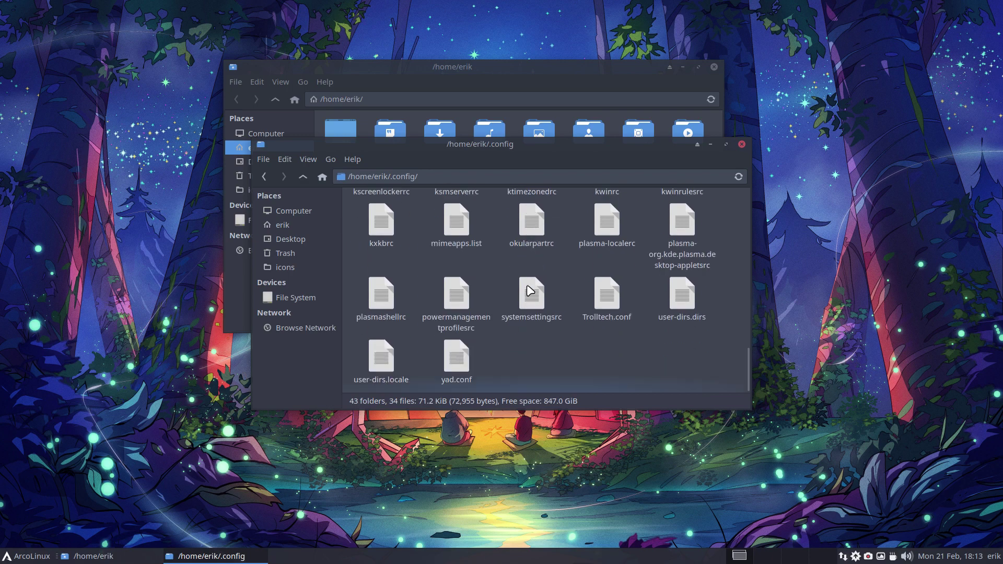
pyautogui.click(741, 146)
# Step: Close the last home folder window, open Settings > Appearance, and dismiss the Whisker menu
pyautogui.click(714, 69)
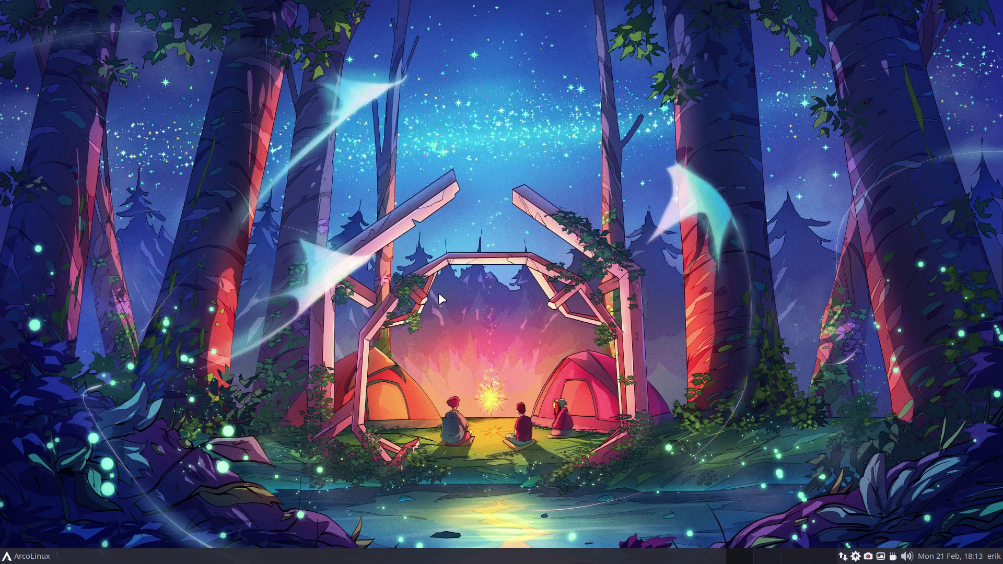
pyautogui.click(27, 556)
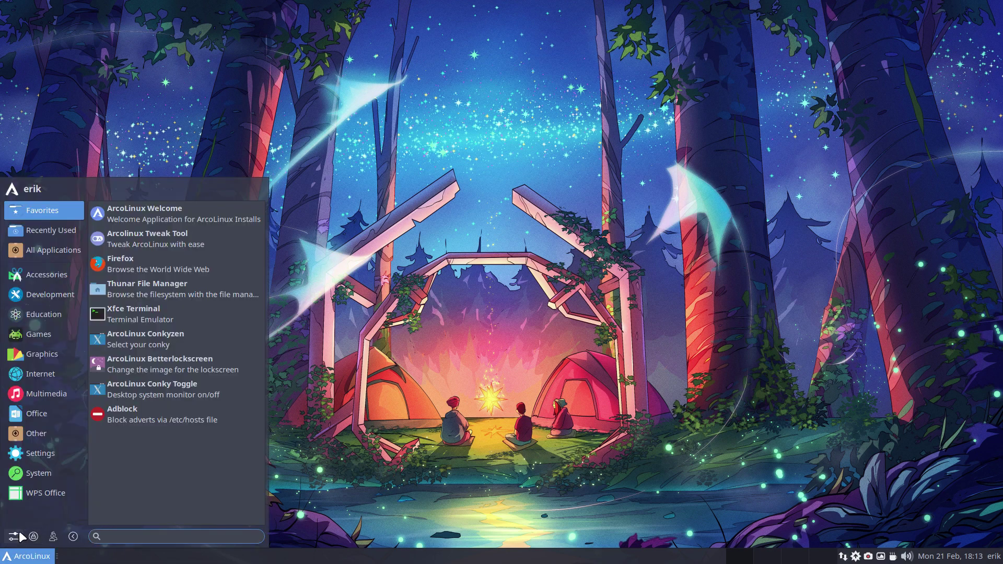
pyautogui.click(14, 536)
pyautogui.click(460, 129)
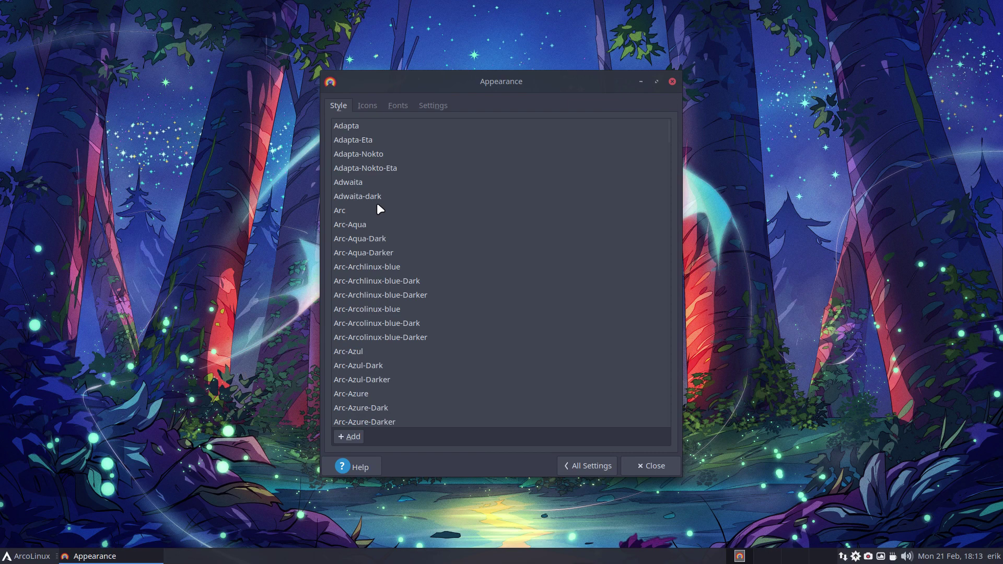
pyautogui.click(35, 556)
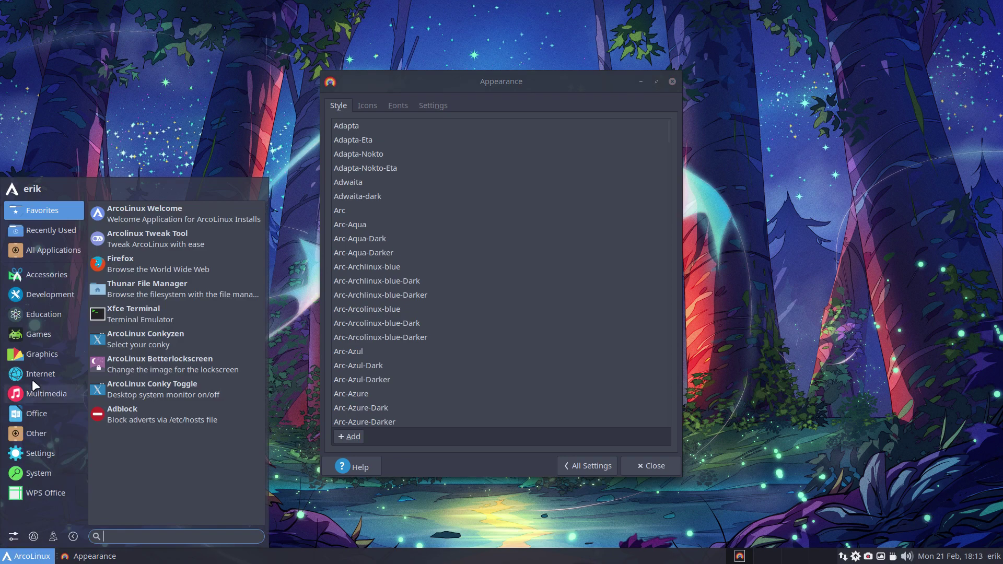
pyautogui.moveTo(45, 275)
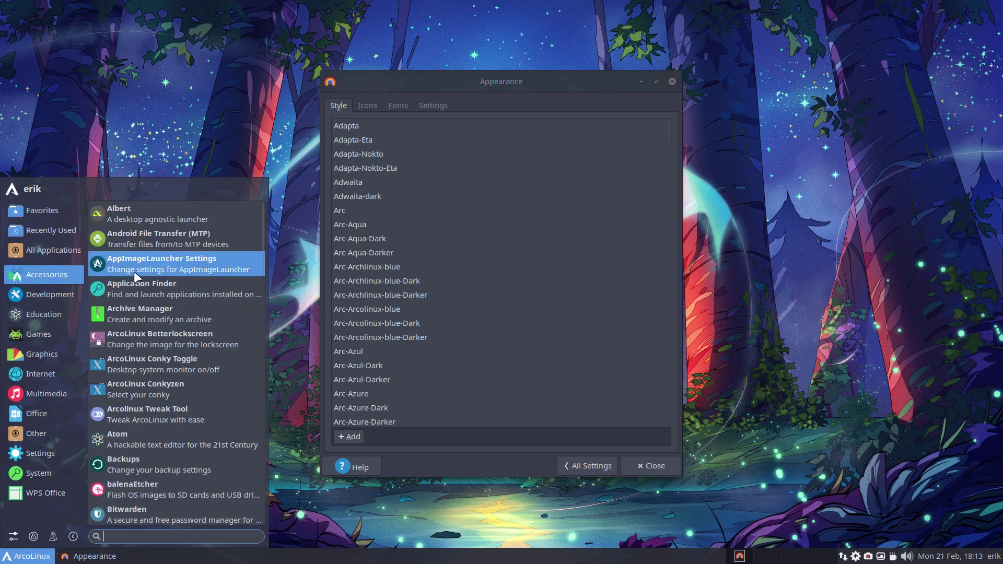
pyautogui.click(435, 85)
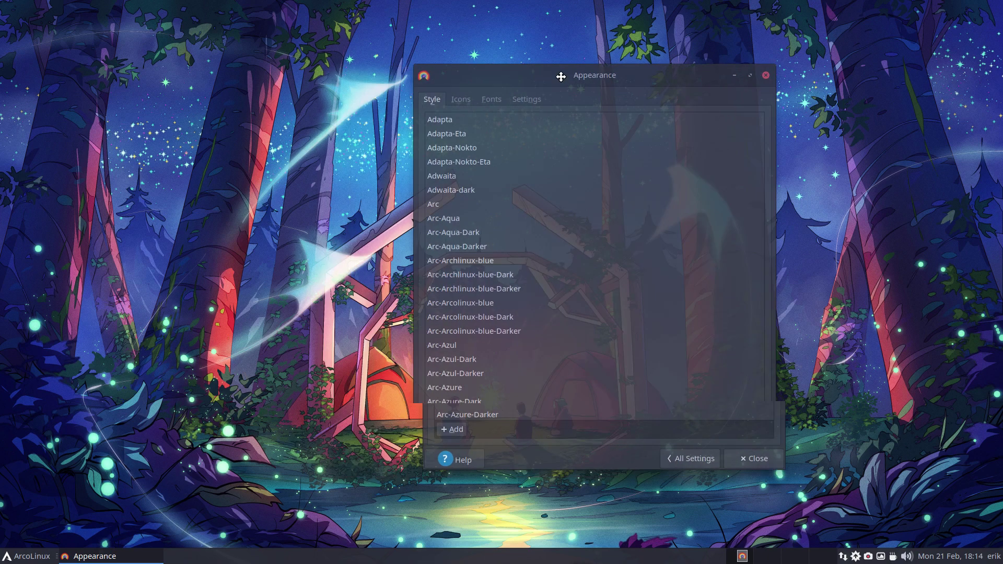
# Step: Move Appearance to the upper right, show the Icons list, and apply Tela circle
pyautogui.moveTo(428, 82); pyautogui.dragTo(693, 40)
pyautogui.click(633, 63)
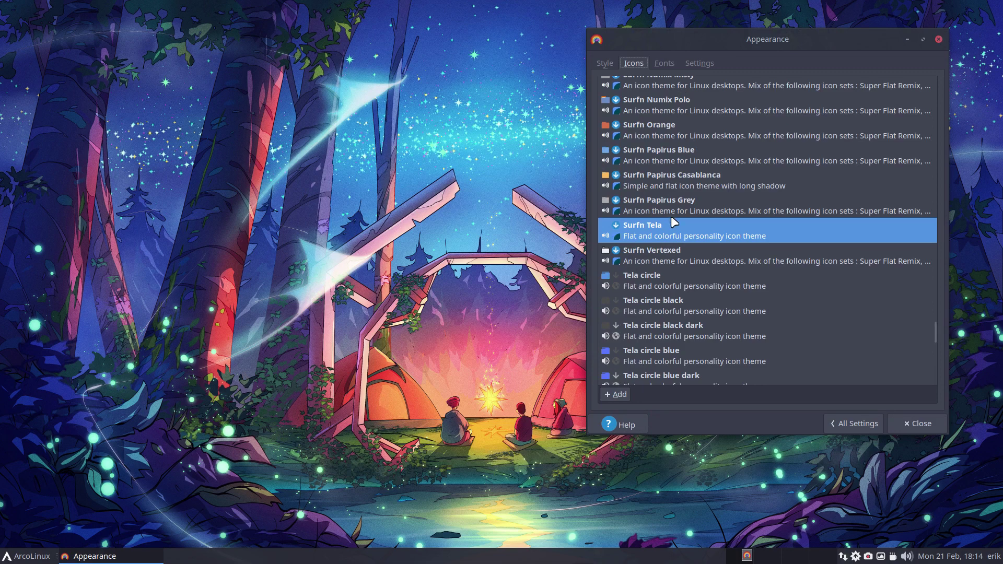
pyautogui.click(671, 208)
pyautogui.click(673, 227)
pyautogui.scroll(-2, 671, 284)
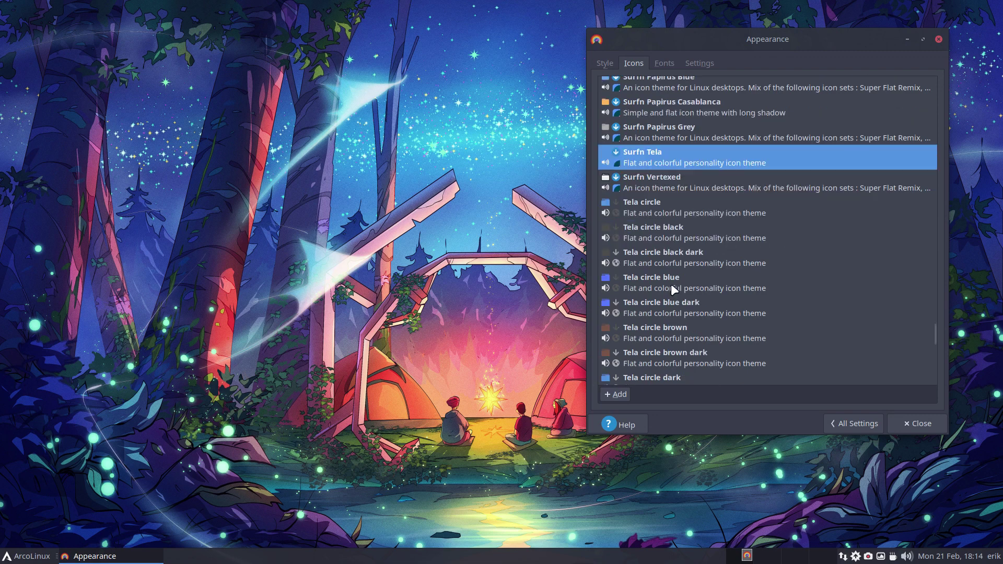
pyautogui.click(650, 203)
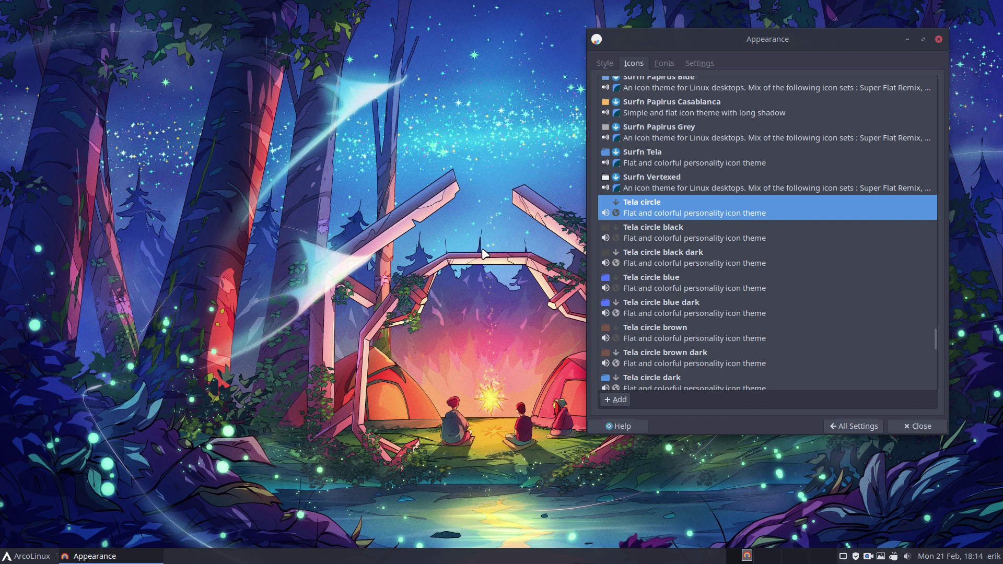
pyautogui.click(30, 558)
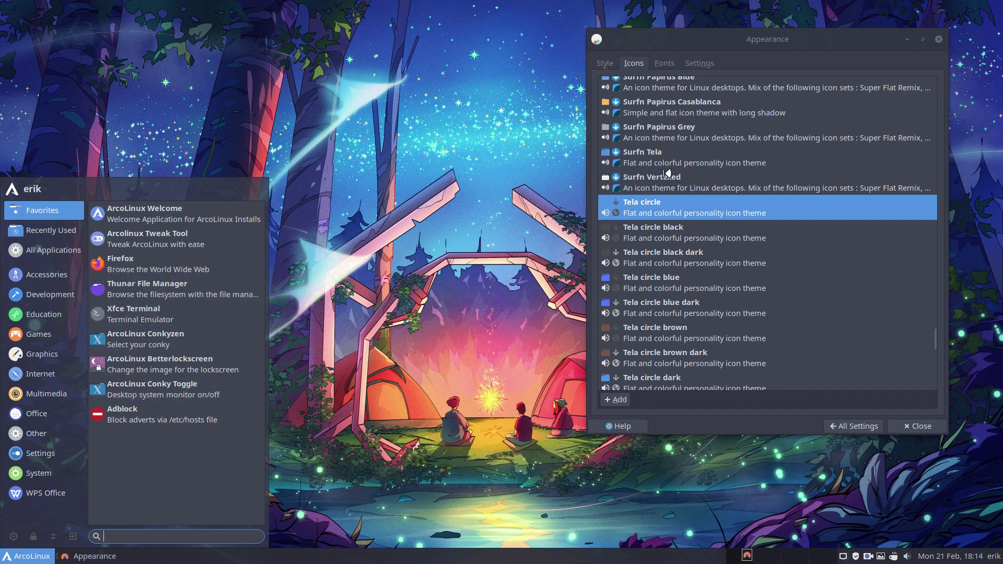
# Step: Try Surfn Tela in the launcher, then reapply Tela circle and view the launcher again
pyautogui.click(654, 156)
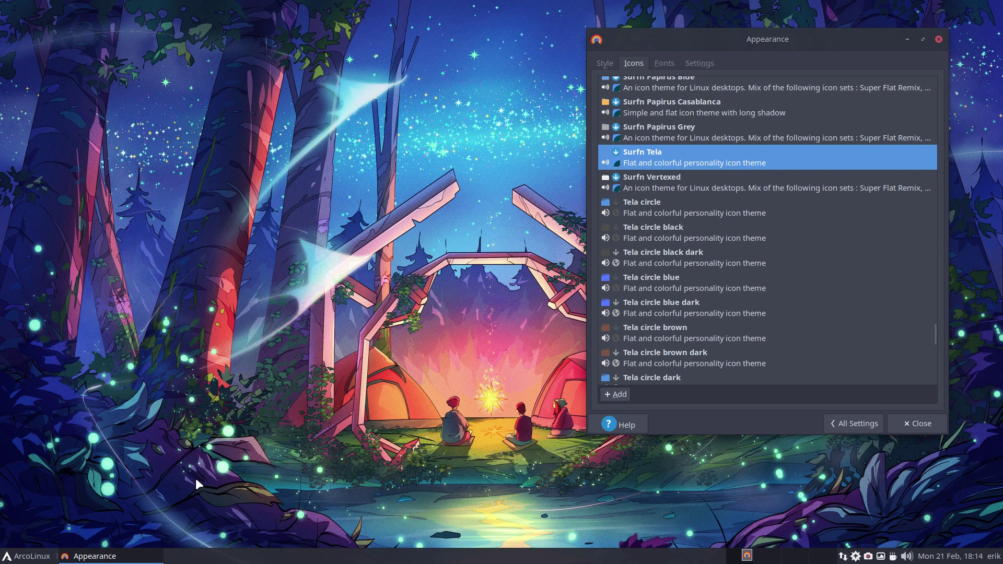
pyautogui.click(24, 557)
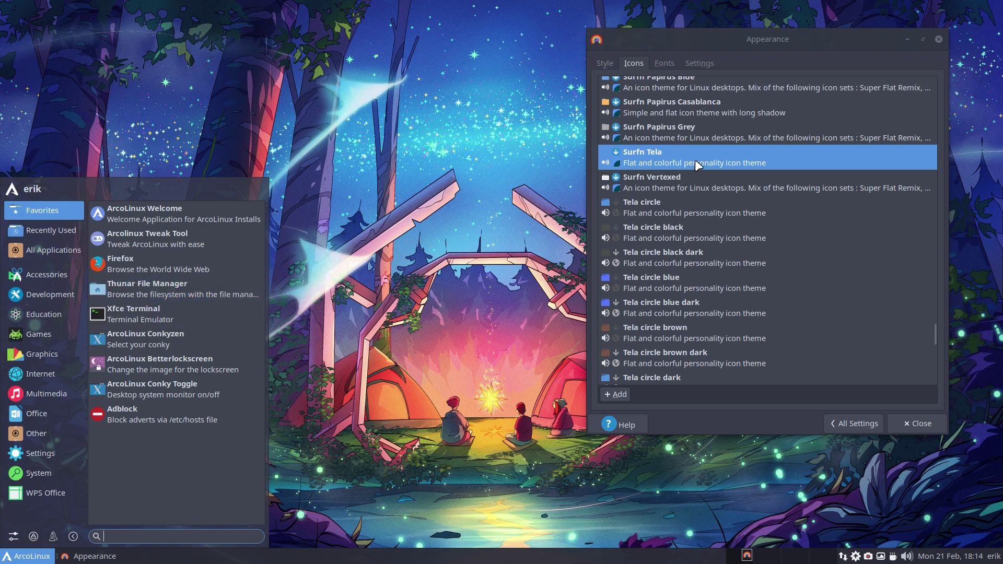
pyautogui.click(670, 157)
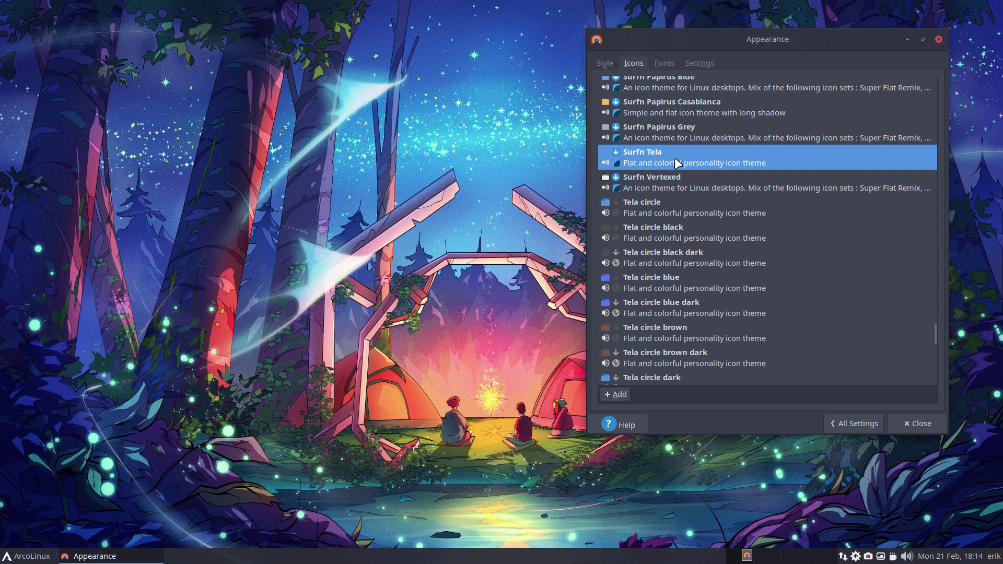
pyautogui.click(669, 206)
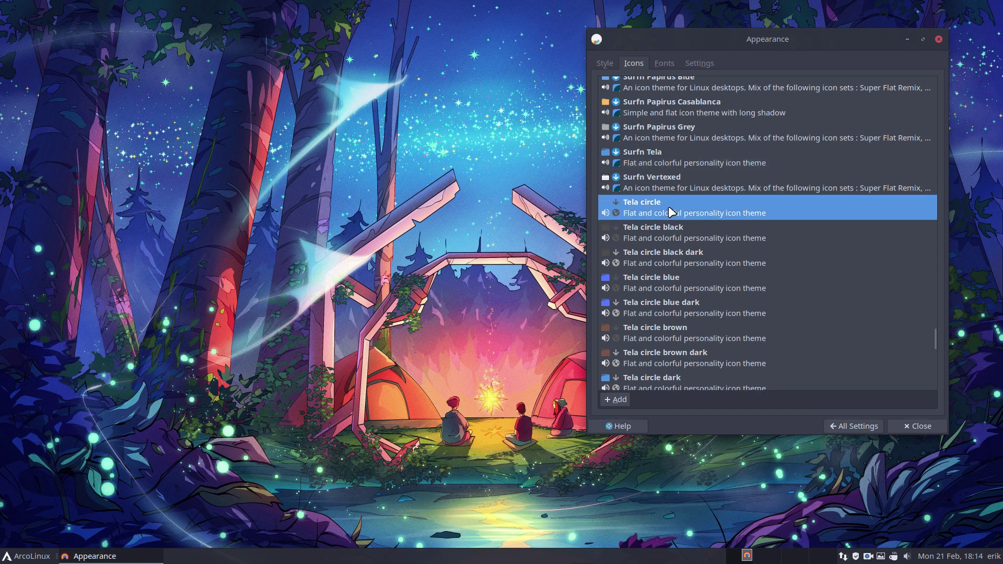
pyautogui.click(28, 556)
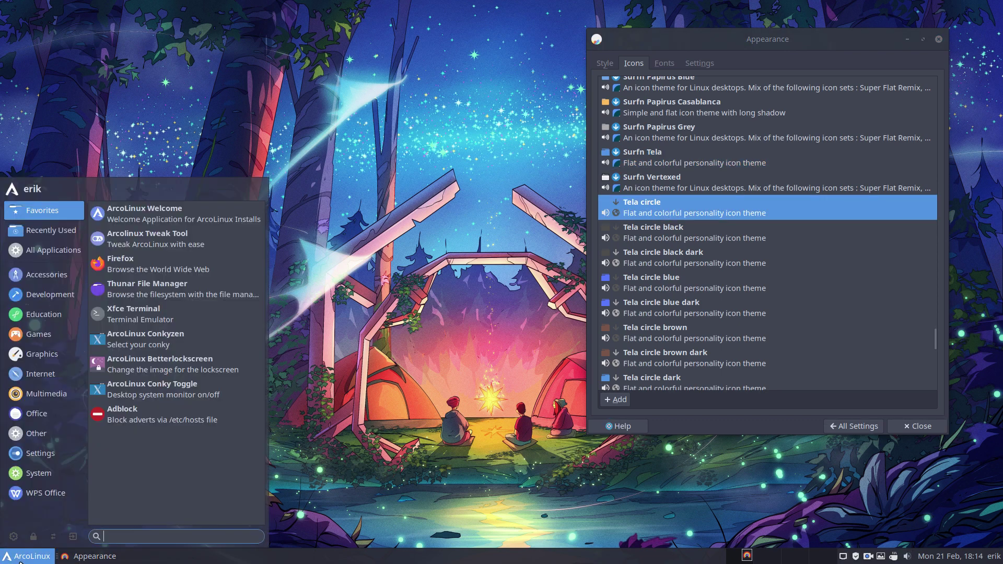
# Step: Open a home folder window, apply the Surfn Tela icon theme, and bring the home folder to the front
pyautogui.click(147, 287)
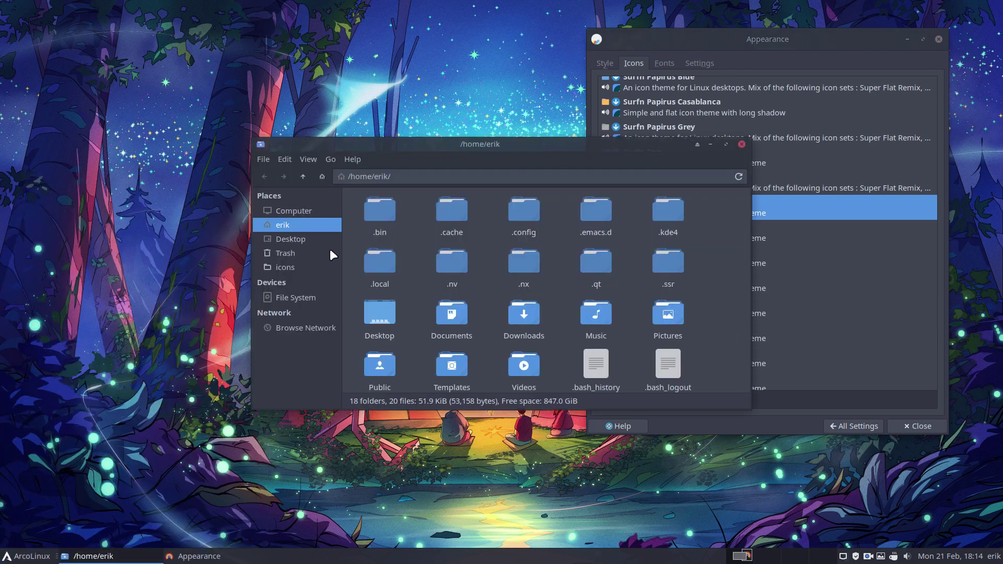
pyautogui.moveTo(538, 143); pyautogui.dragTo(447, 242)
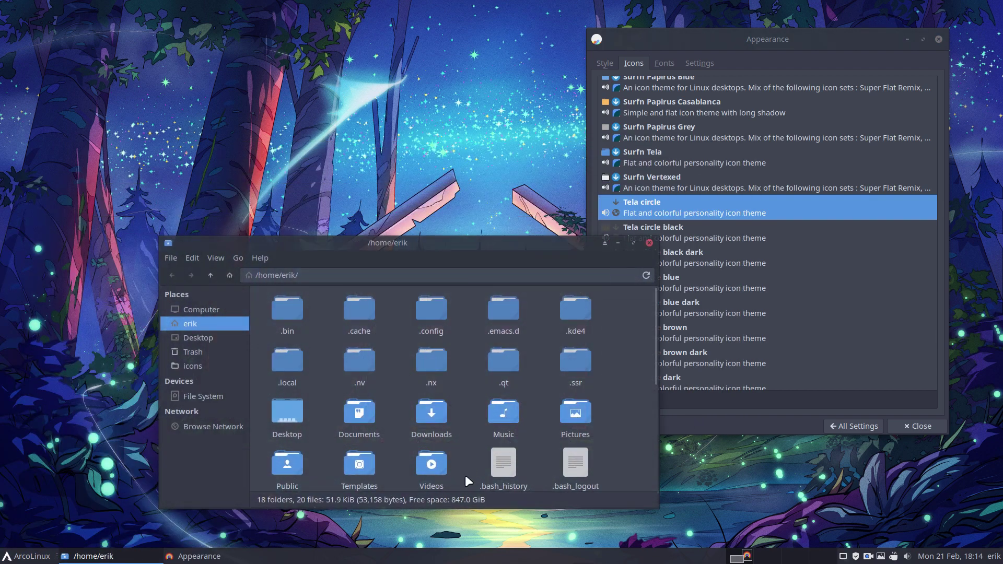
pyautogui.click(44, 556)
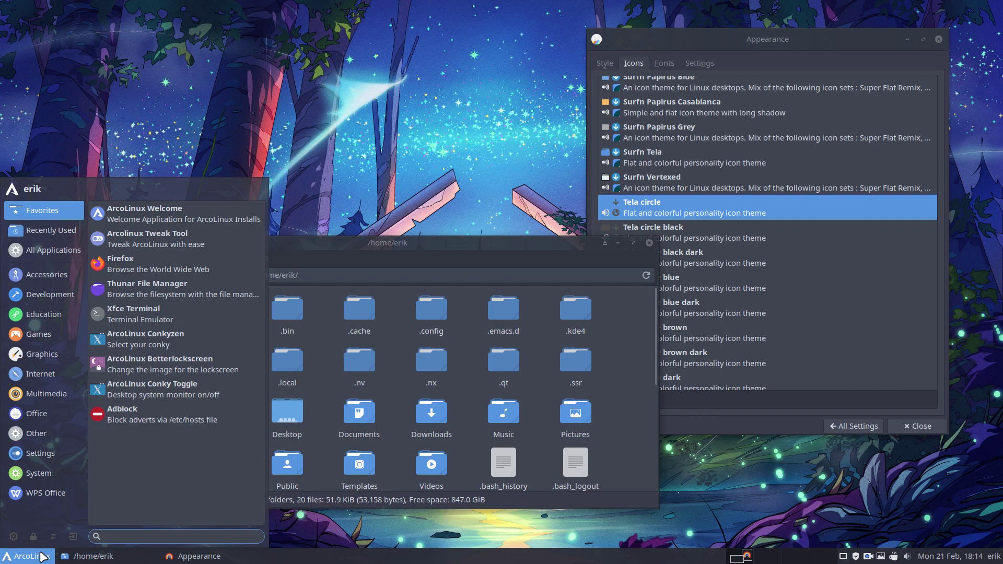
pyautogui.click(44, 251)
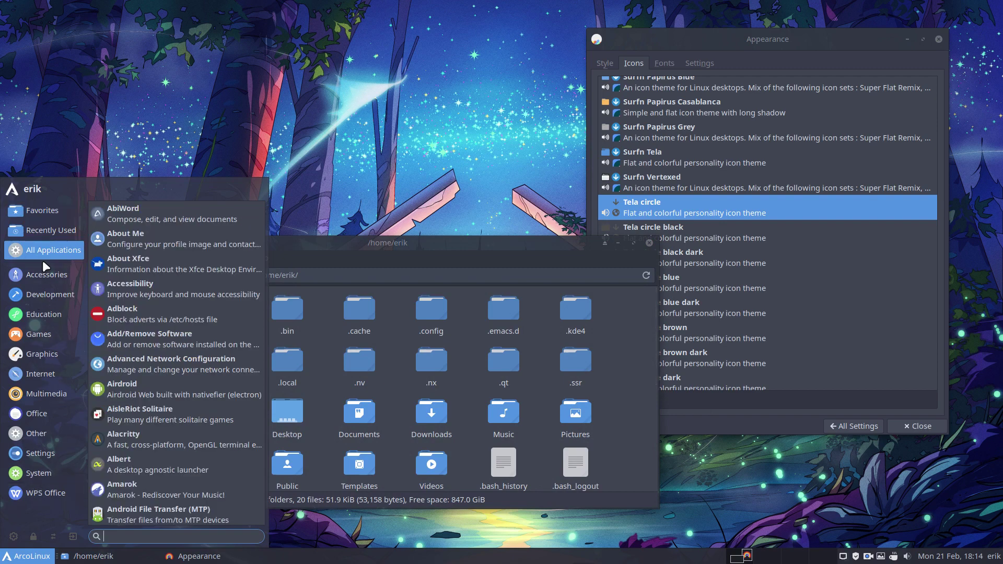
pyautogui.click(651, 153)
pyautogui.click(17, 559)
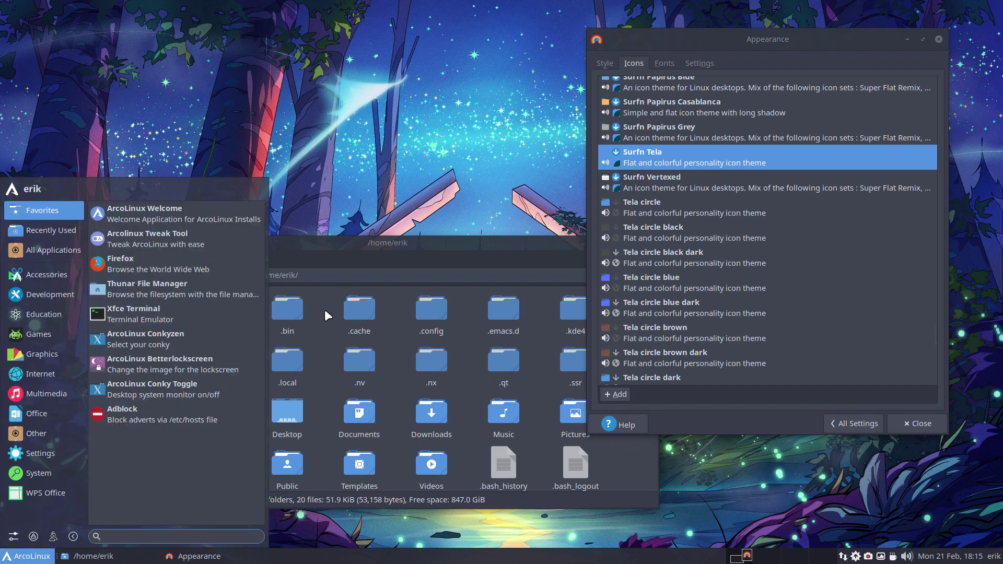
pyautogui.click(314, 337)
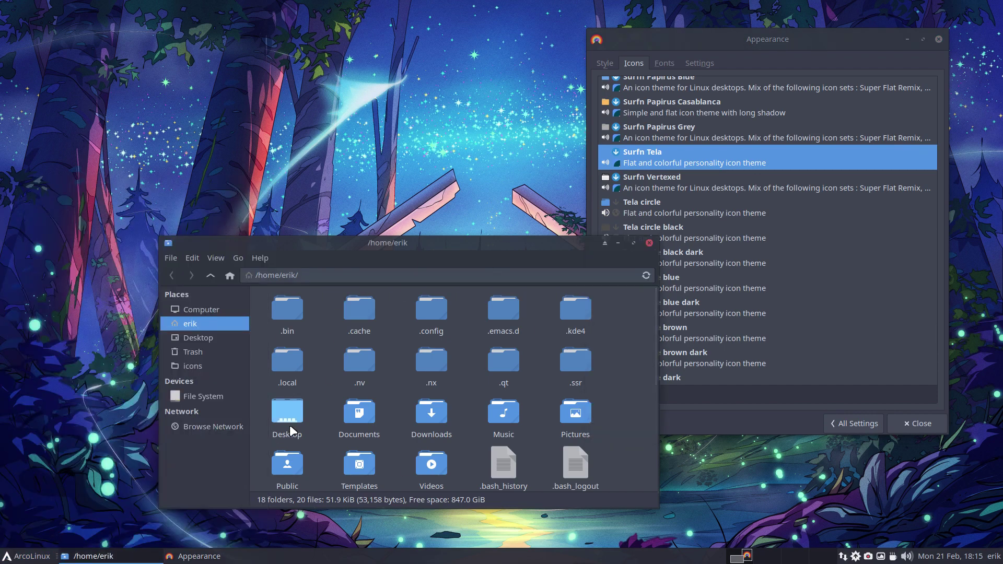